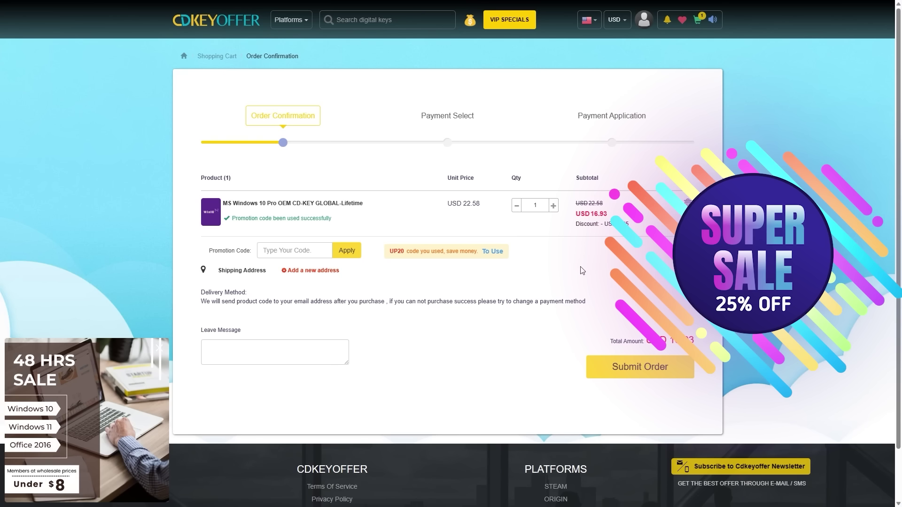
# Submit the Windows 10 Pro OEM key order and view the keys of the topmost entry in the purchased orders.
pyautogui.click(632, 371)
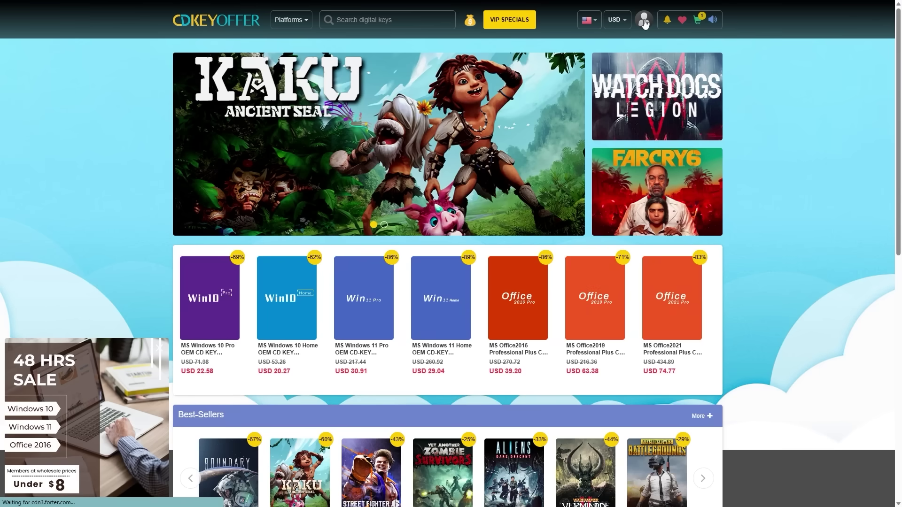
pyautogui.click(645, 26)
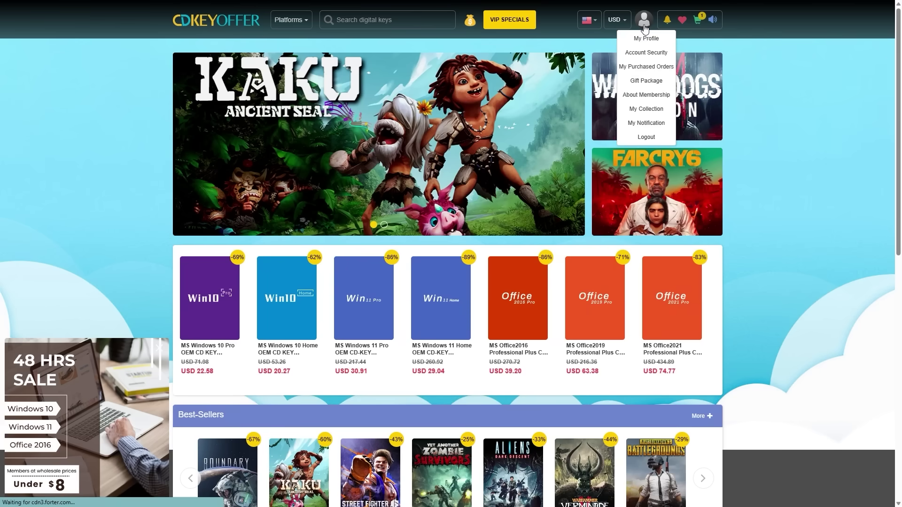
pyautogui.click(648, 68)
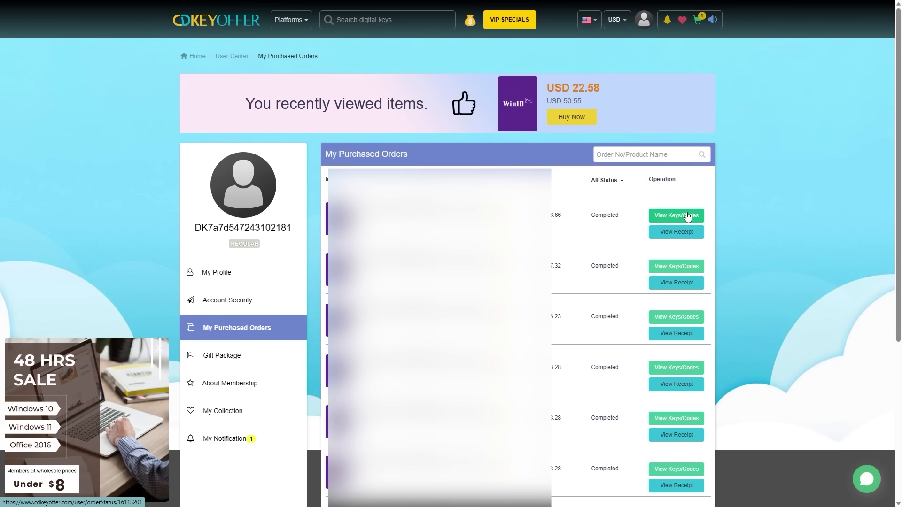
pyautogui.click(687, 216)
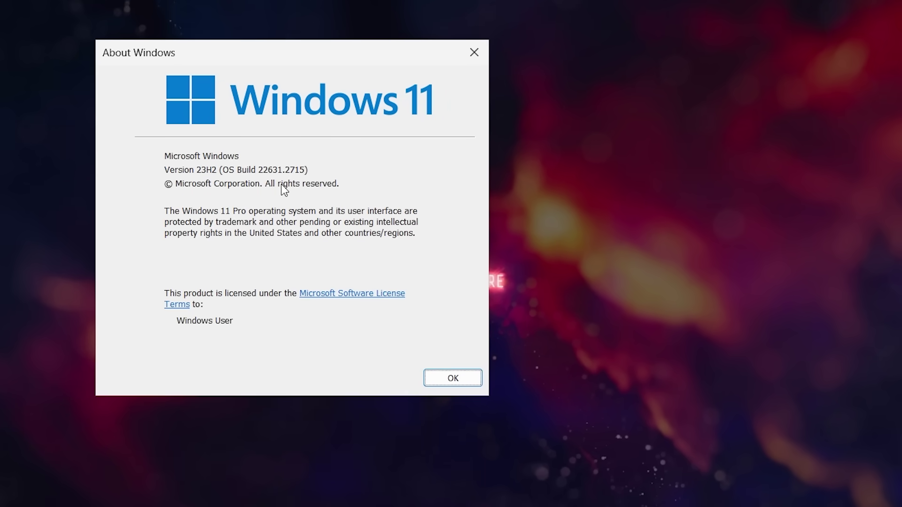
# Close the About Windows dialog and open the Start menu to view its layout.
pyautogui.click(432, 376)
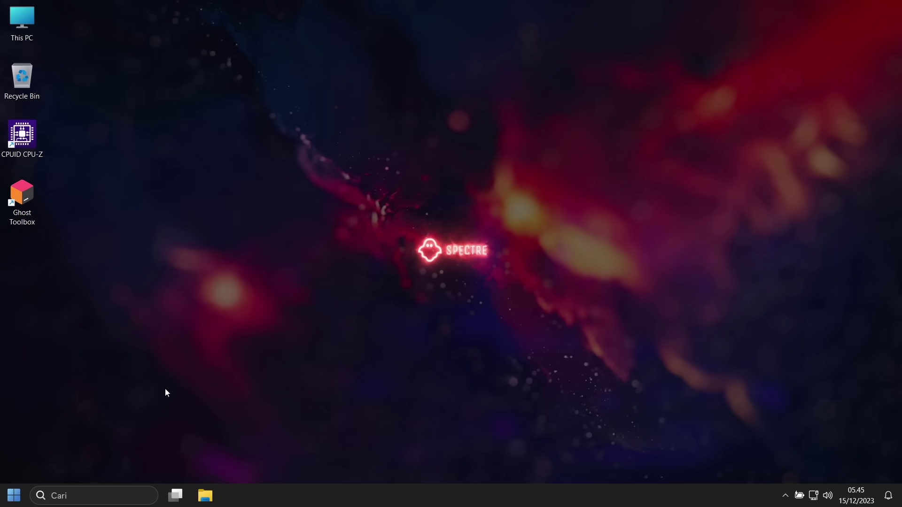
pyautogui.click(13, 499)
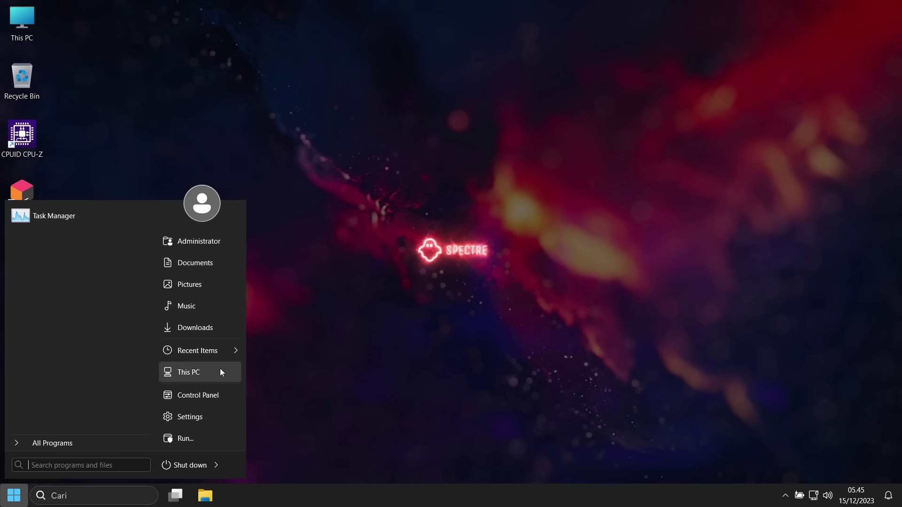
# Open the taskbar properties in StartAllBack, view the Welcome page with its themes, and close the configuration.
pyautogui.rightClick(291, 495)
pyautogui.click(317, 487)
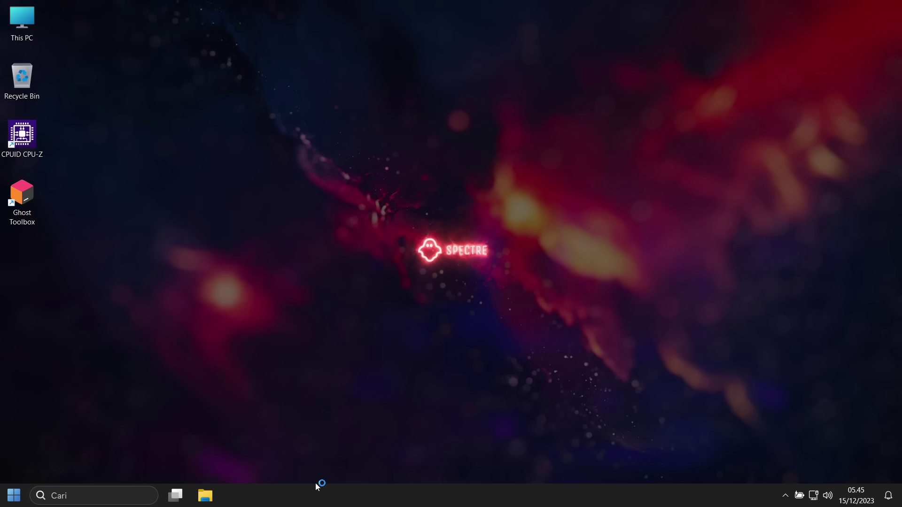
pyautogui.click(253, 107)
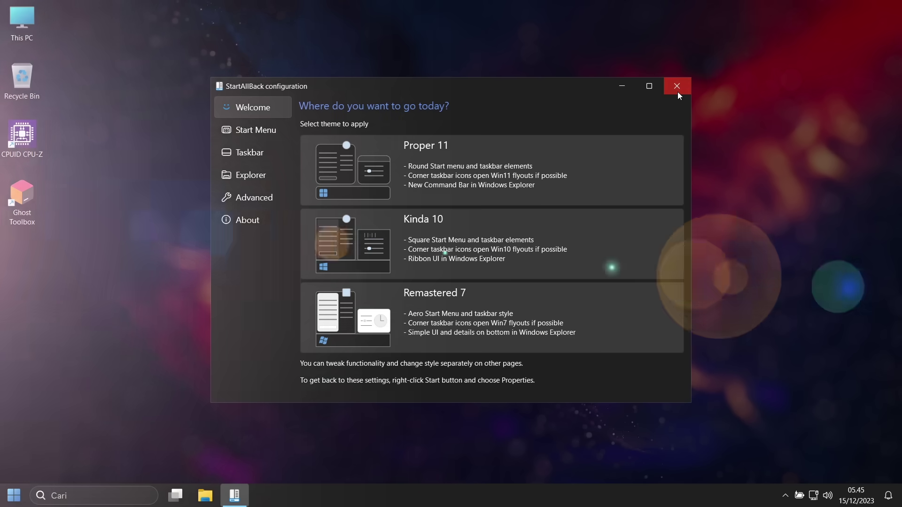
pyautogui.click(677, 91)
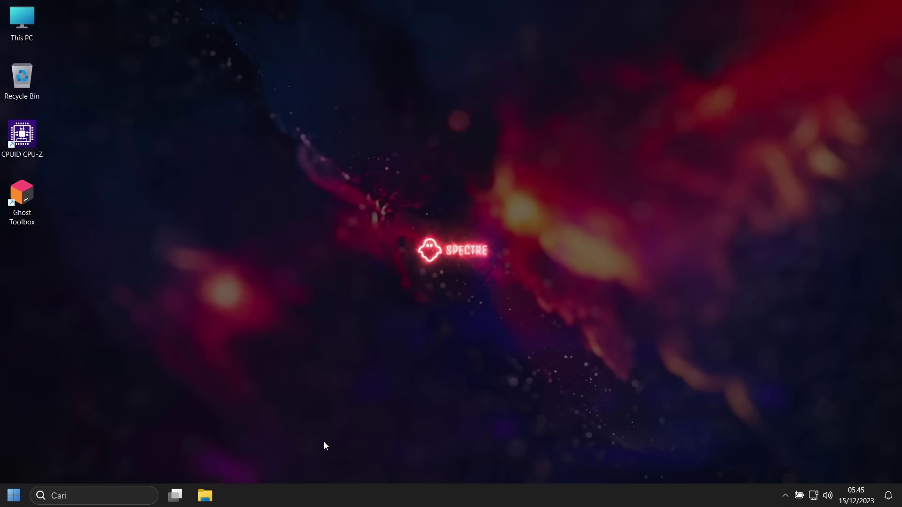
# Open Task Manager and check the memory usage on its performance page.
pyautogui.rightClick(334, 496)
pyautogui.click(376, 446)
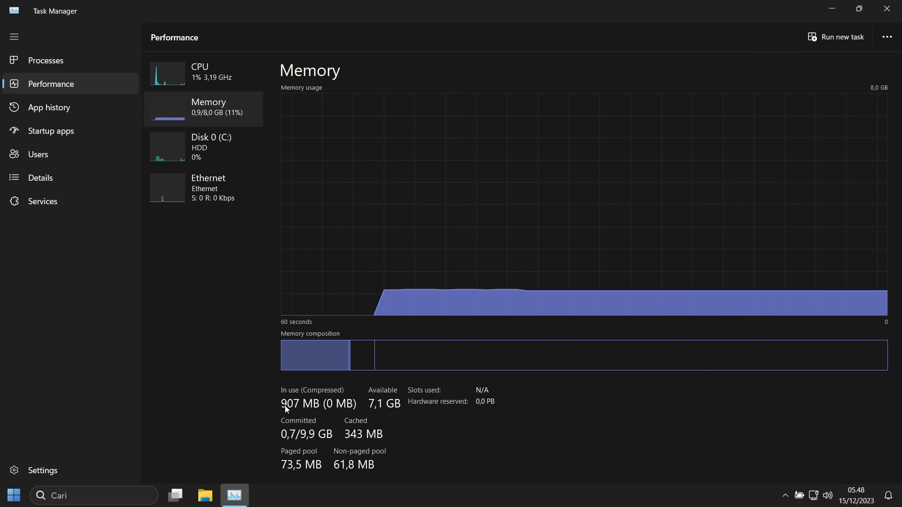
pyautogui.press('Up')
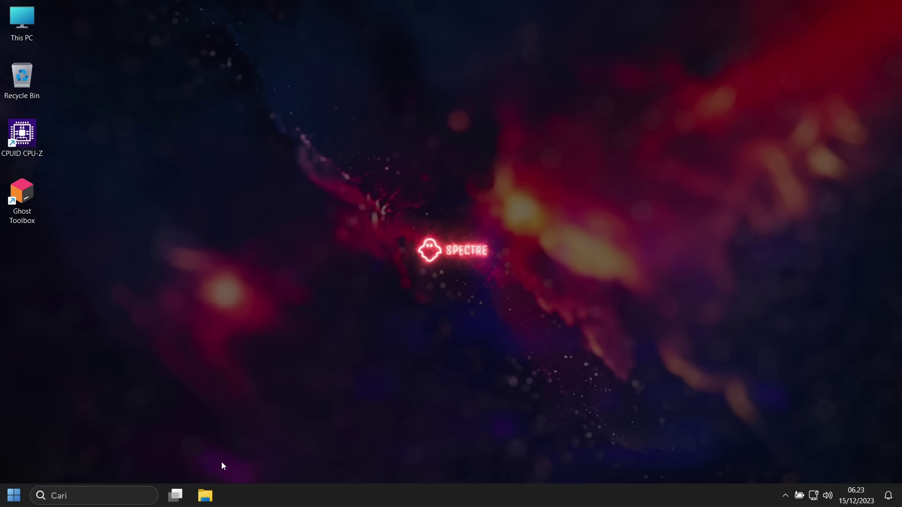
# Browse to This PC in File Explorer and open the properties of Local Disk (C:).
pyautogui.click(211, 500)
pyautogui.click(58, 287)
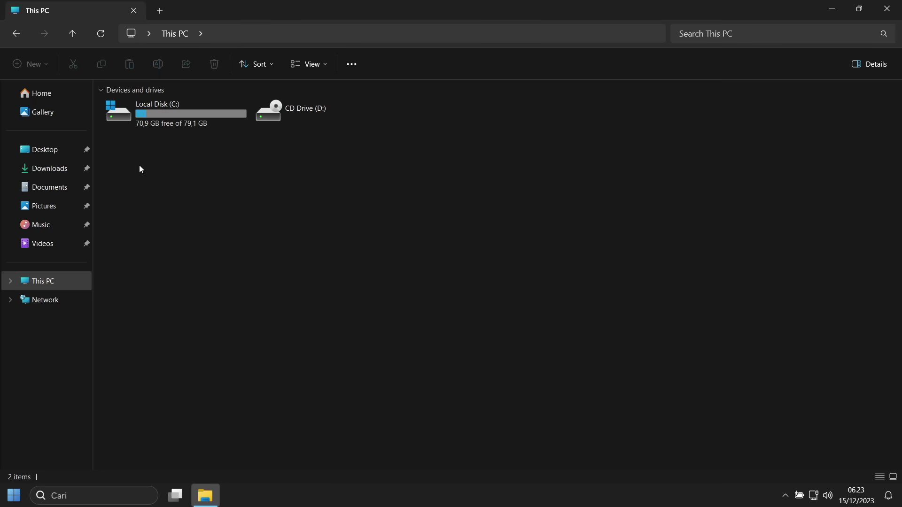
pyautogui.click(205, 114)
pyautogui.rightClick(204, 114)
pyautogui.click(270, 230)
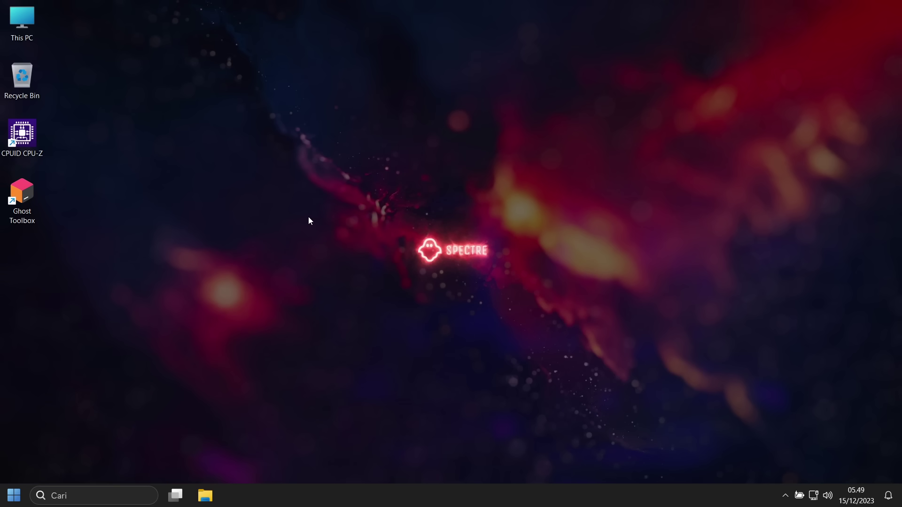
# Look through the desktop's Ghost Mode entries and their Power Options choices.
pyautogui.rightClick(308, 217)
pyautogui.moveTo(348, 223)
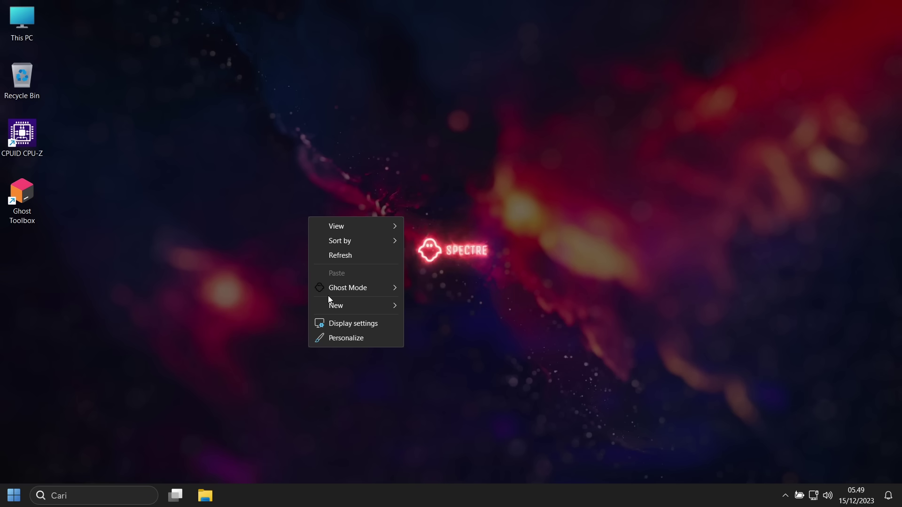
pyautogui.moveTo(340, 290)
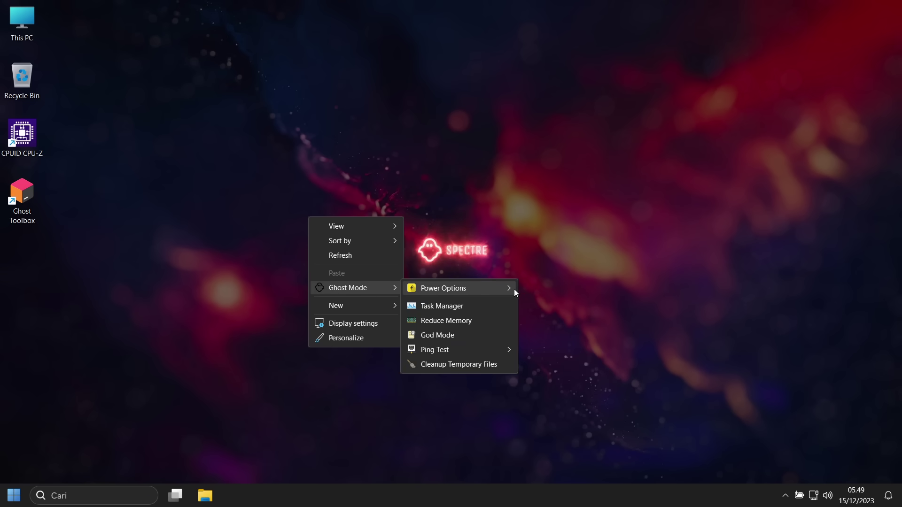
pyautogui.moveTo(513, 289)
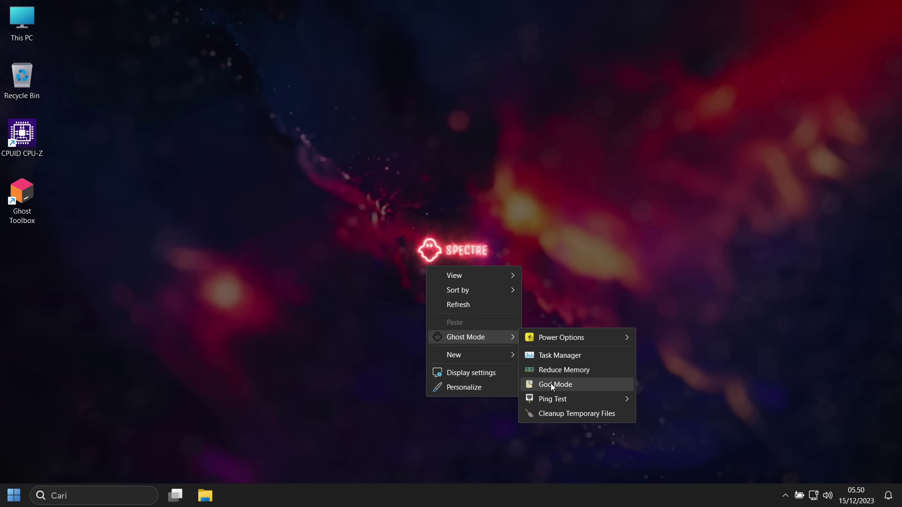
# Open God Mode from the Ghost Mode entries and examine its list of Windows settings.
pyautogui.click(547, 386)
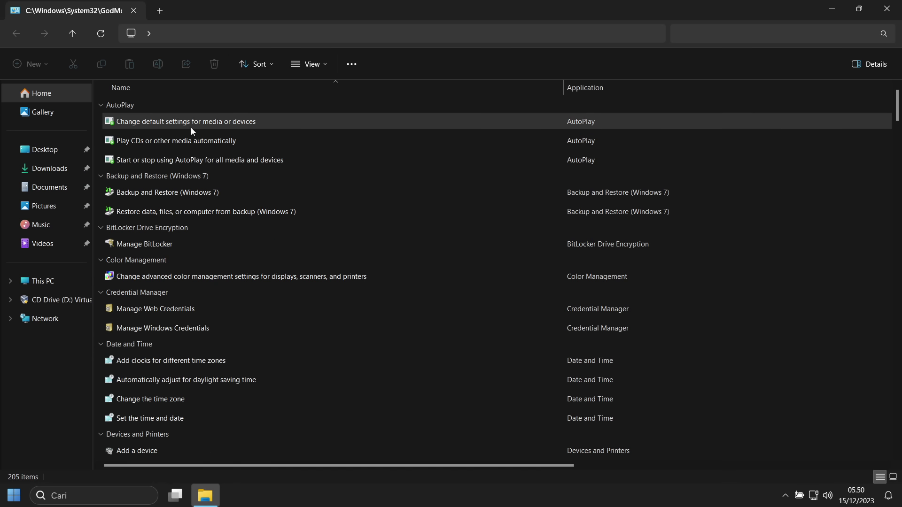
pyautogui.scroll(-3, 190, 128)
pyautogui.scroll(3, 193, 174)
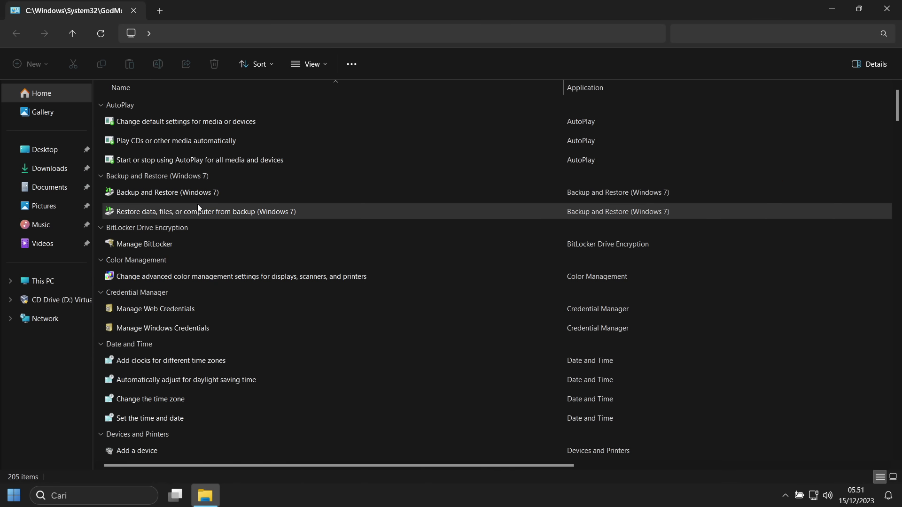
pyautogui.scroll(-2, 197, 204)
pyautogui.scroll(2, 198, 204)
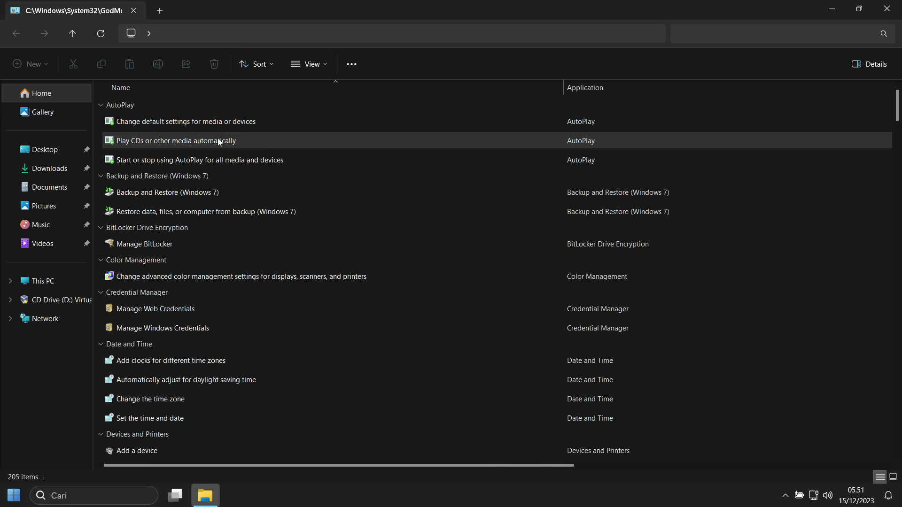
pyautogui.scroll(-7, 217, 139)
pyautogui.scroll(-4, 218, 142)
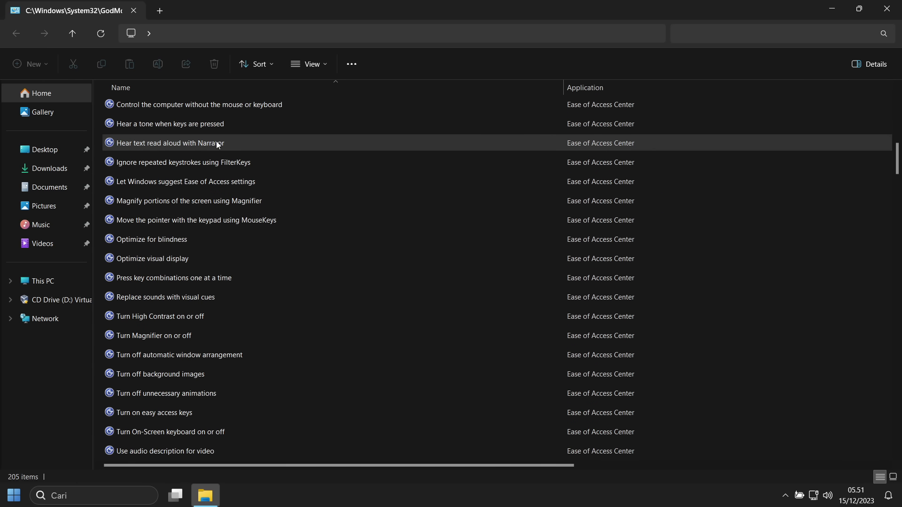
pyautogui.scroll(-5, 210, 146)
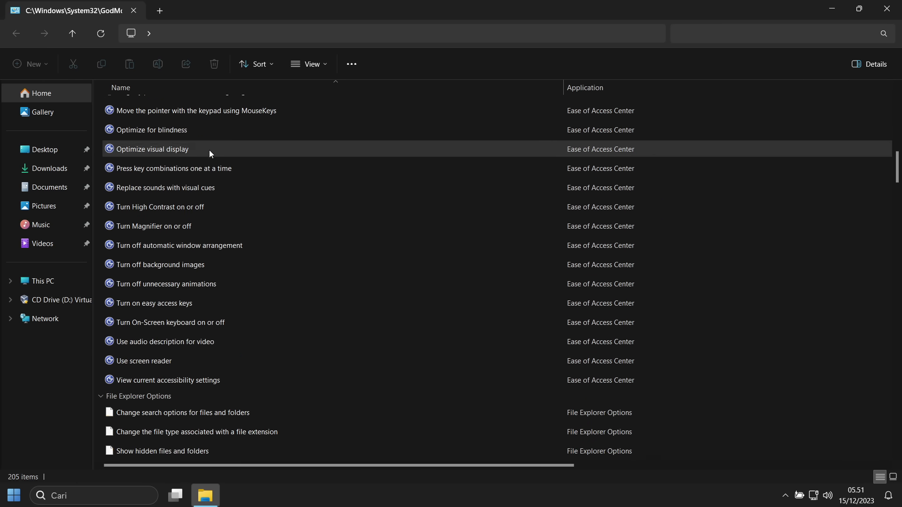
pyautogui.scroll(-8, 207, 162)
pyautogui.scroll(4, 206, 170)
pyautogui.scroll(2, 206, 170)
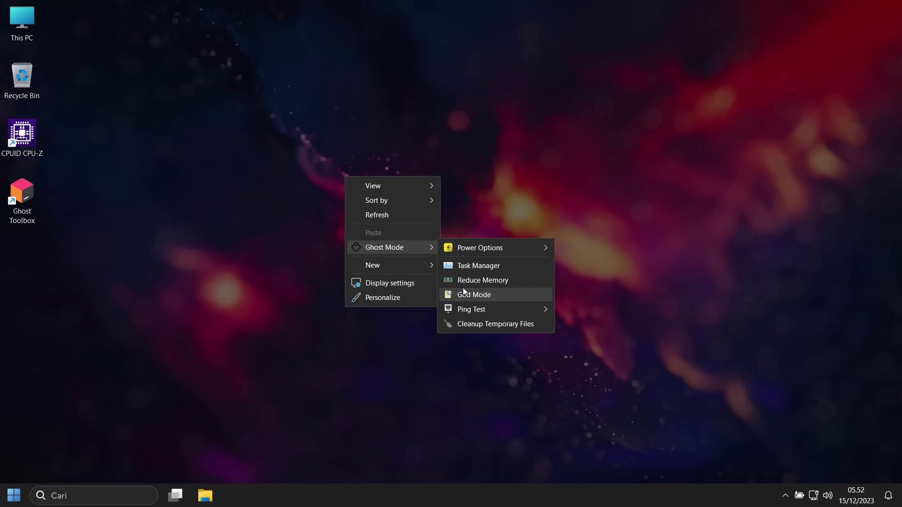
# Run Cleanup Temporary Files from the desktop's Ghost Mode entries.
pyautogui.click(444, 329)
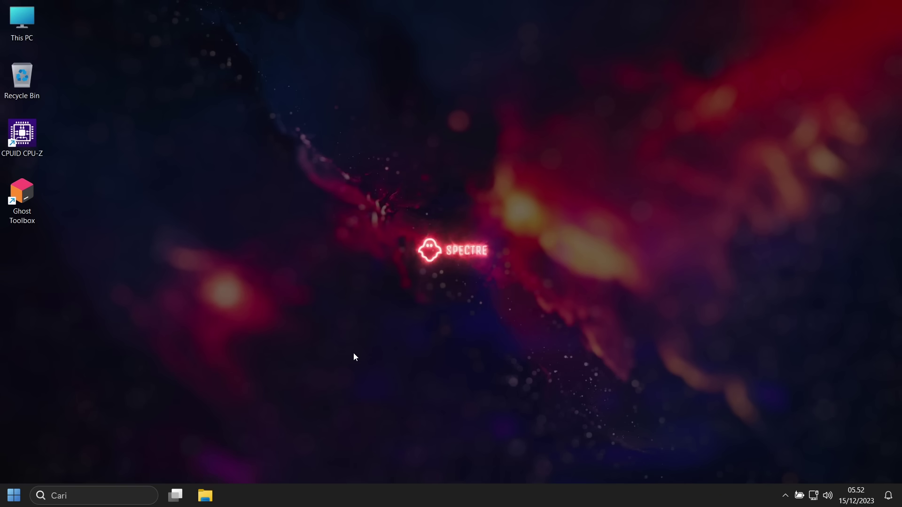
# Launch Ghost Toolbox and review its list of tweaks, installers and other options.
pyautogui.doubleClick(27, 197)
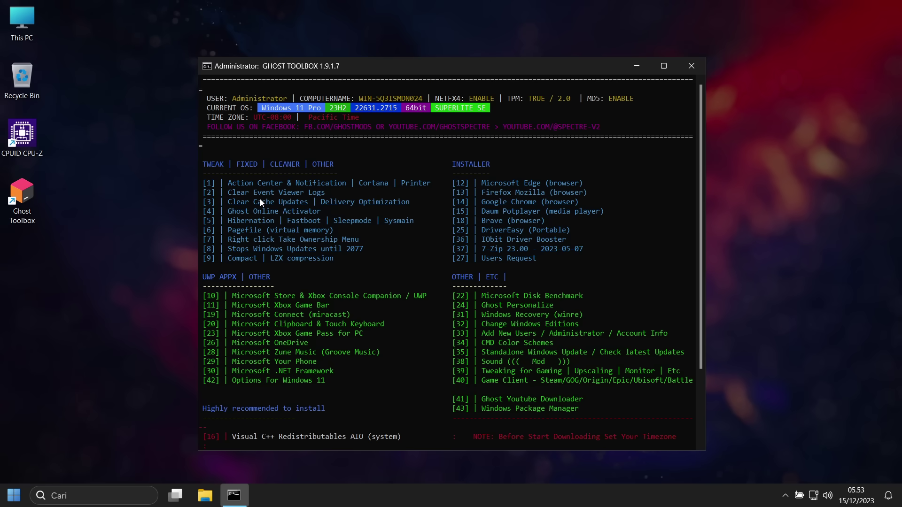
pyautogui.scroll(-2, 266, 244)
pyautogui.click(14, 495)
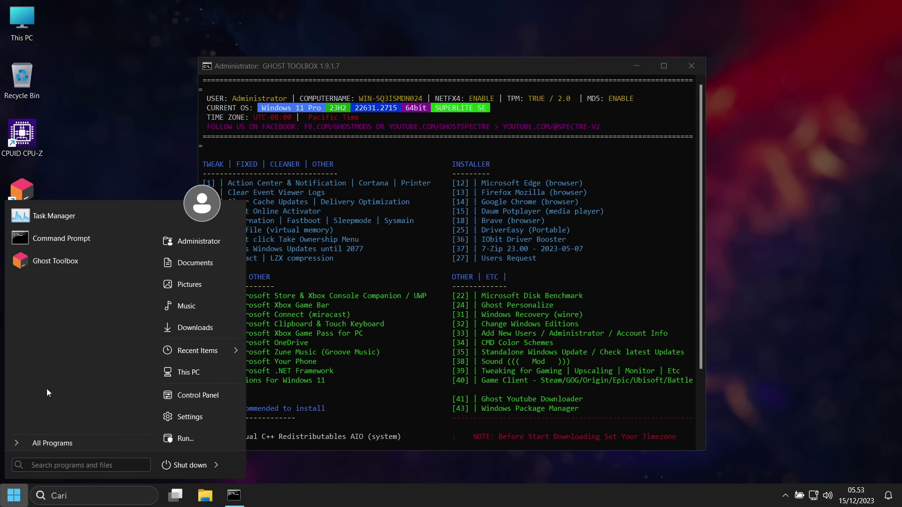
pyautogui.click(459, 69)
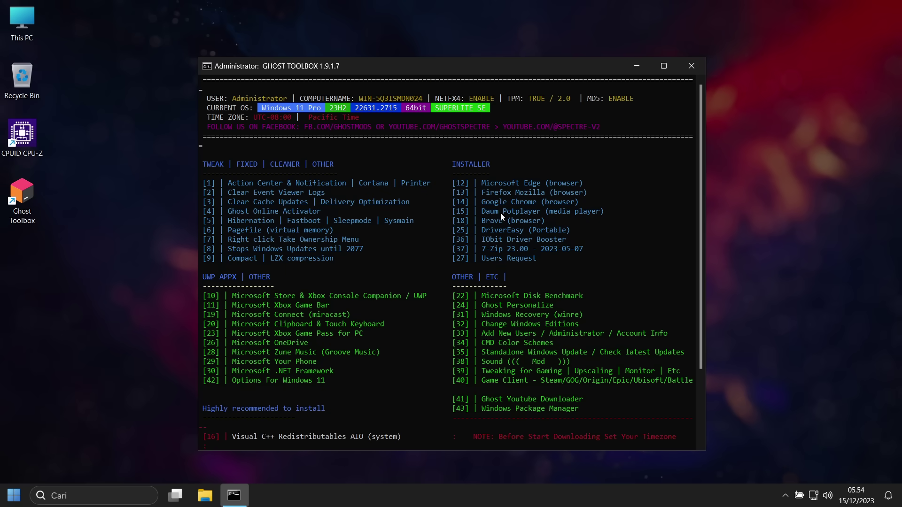
pyautogui.scroll(-3, 480, 373)
pyautogui.scroll(3, 480, 374)
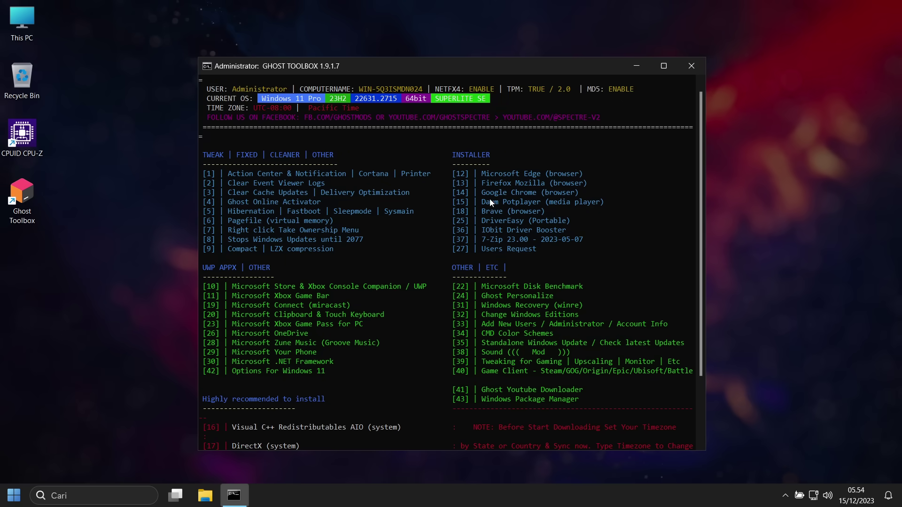
pyautogui.scroll(-3, 375, 310)
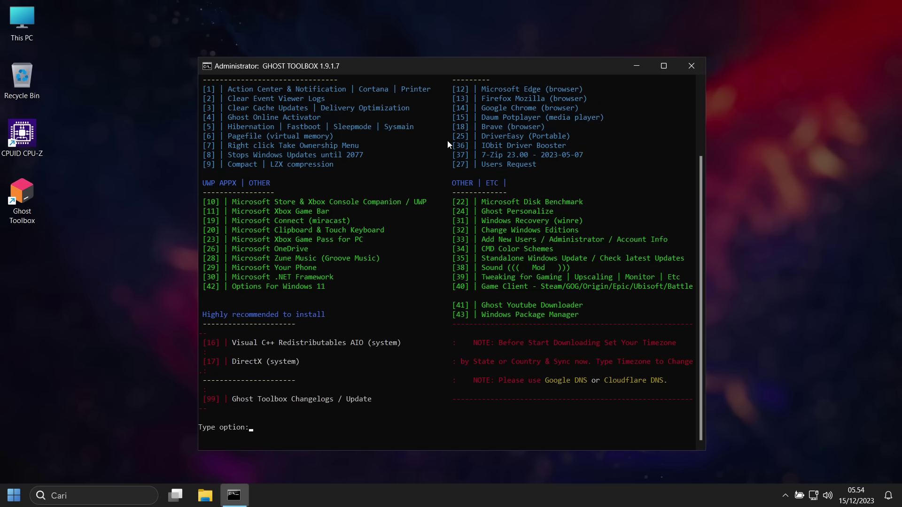
# Install Brave x64 through Ghost Toolbox, using option 18 and its sub-option 1.
pyautogui.write('18')
pyautogui.press('Return')
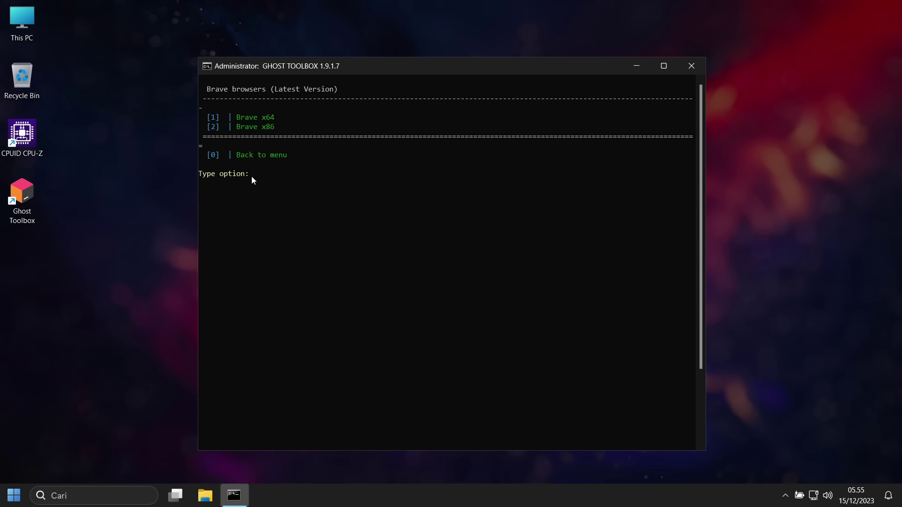
pyautogui.write('1')
pyautogui.press('Return')
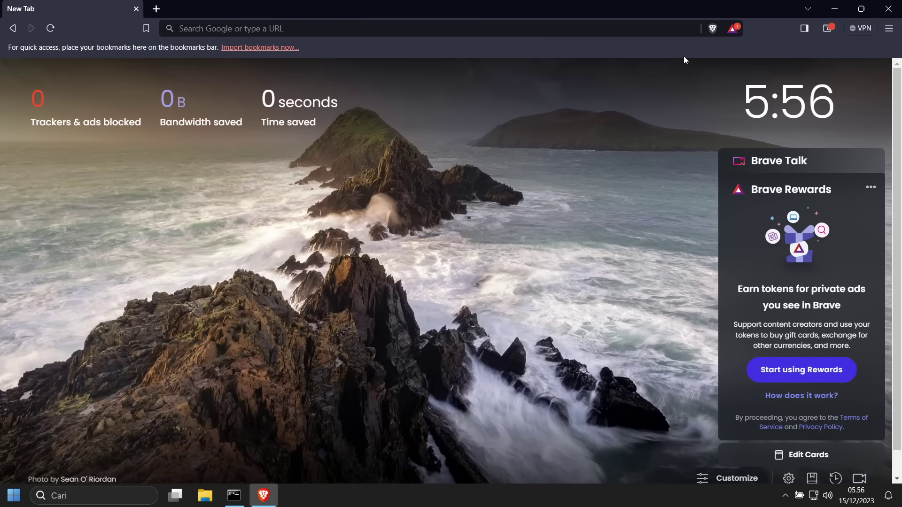
pyautogui.moveTo(852, 9)
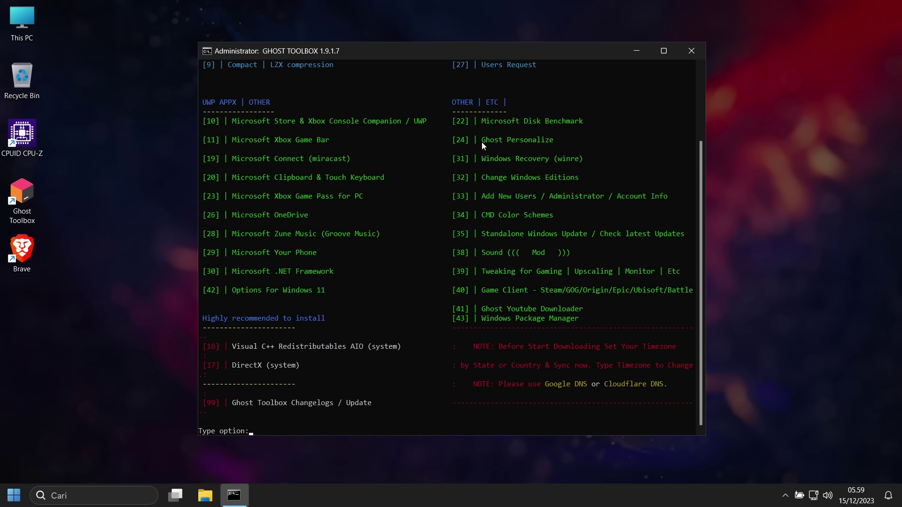
# Apply the Lumicons Icons Pack through Ghost Personalize, using options 24, 17 and 4.
pyautogui.write('24')
pyautogui.press('Return')
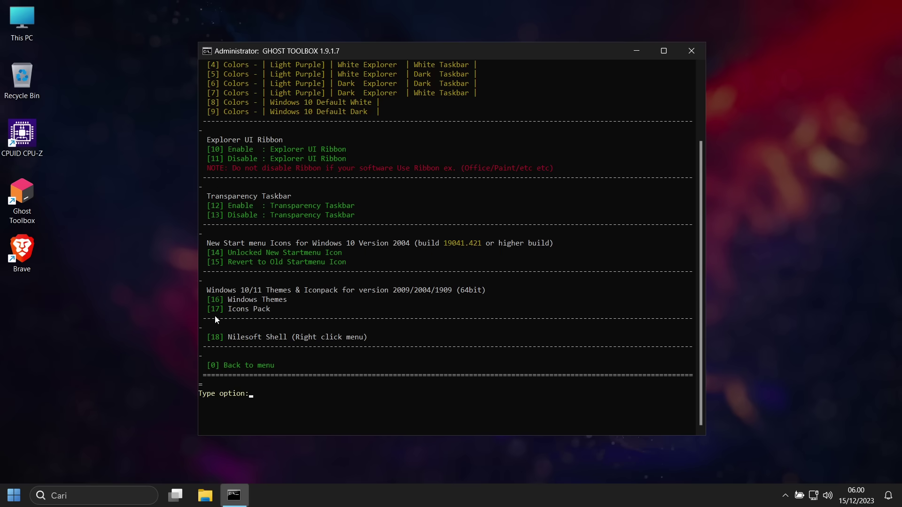
pyautogui.write('17')
pyautogui.press('Return')
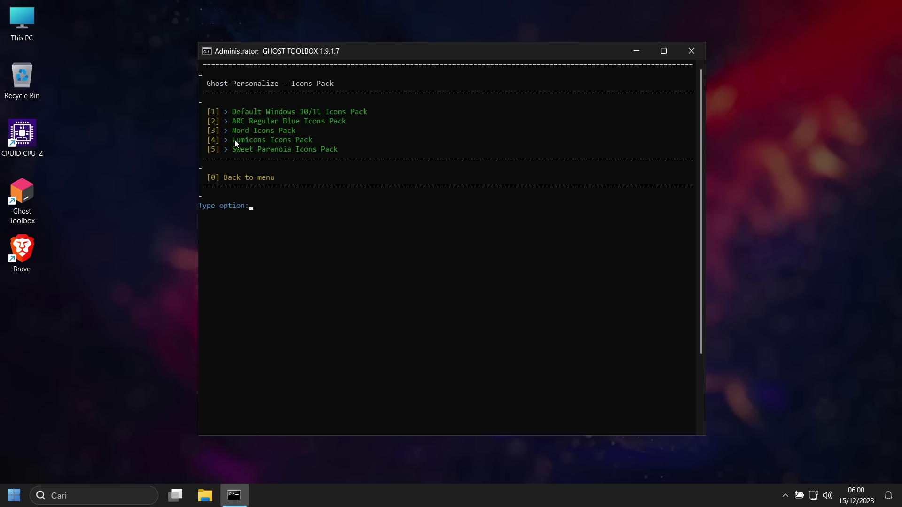
pyautogui.write('4')
pyautogui.press('Return')
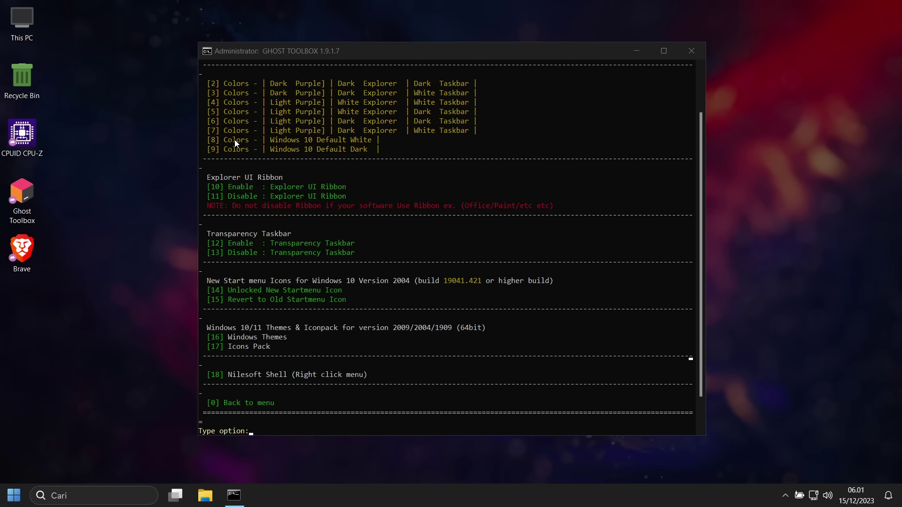
# Check the folder icons in File Explorer and close its window.
pyautogui.click(205, 496)
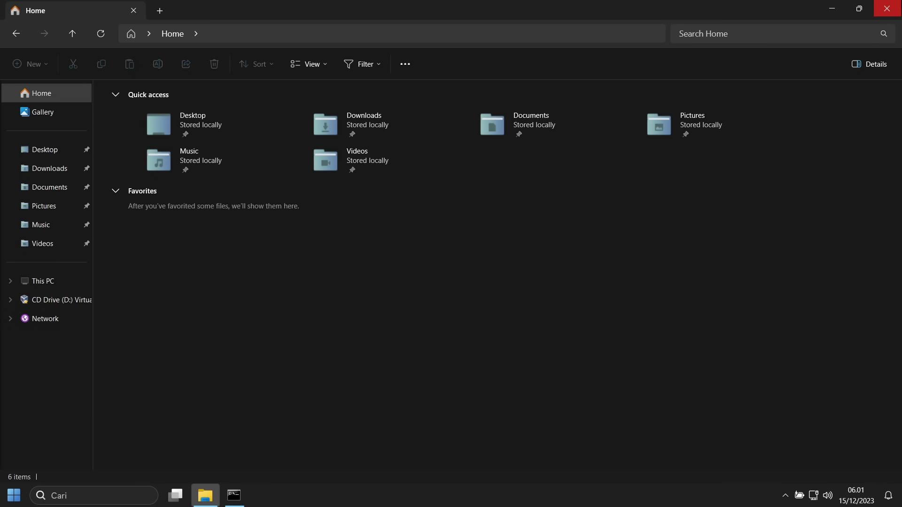
pyautogui.click(887, 8)
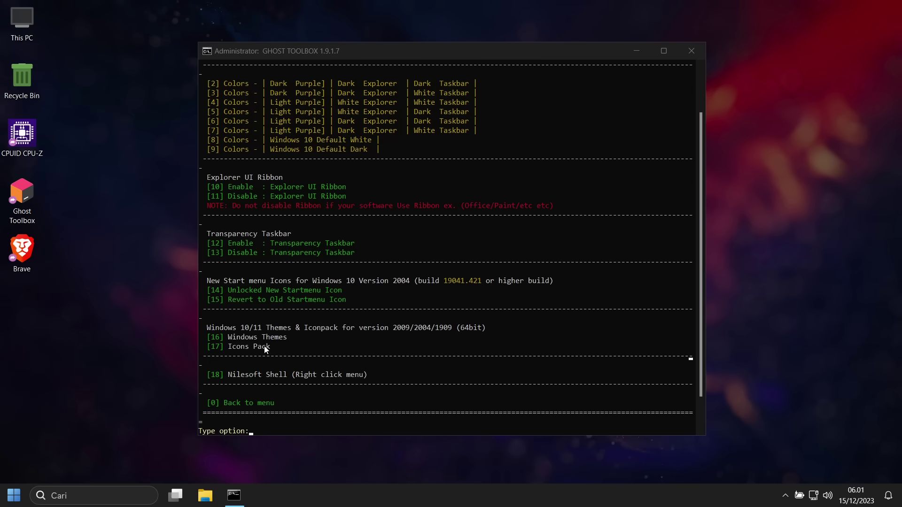
# Return to the Ghost Toolbox main menu and look over its remaining options.
pyautogui.scroll(-1, 257, 362)
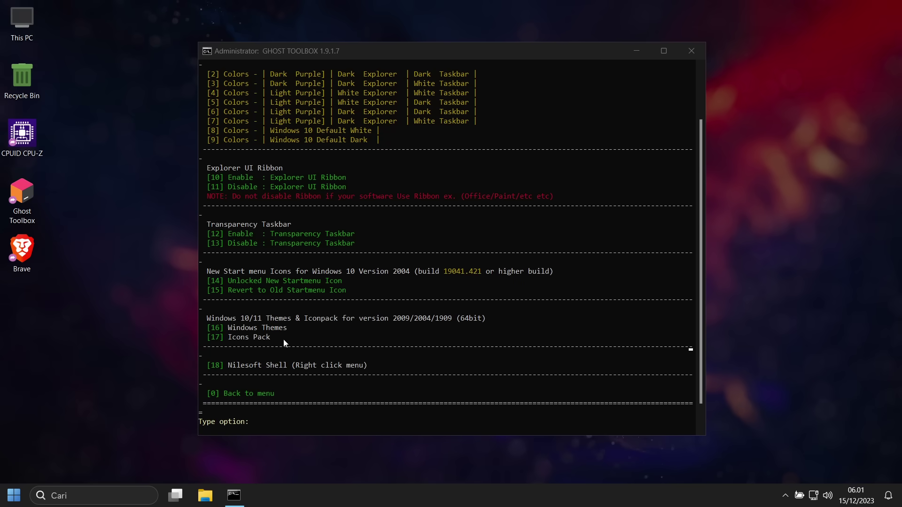
pyautogui.scroll(-3, 403, 264)
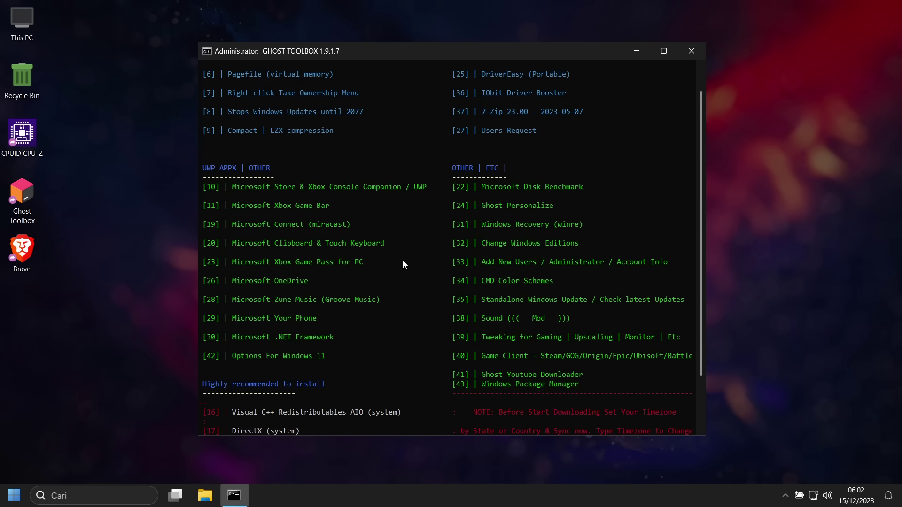
pyautogui.scroll(3, 403, 264)
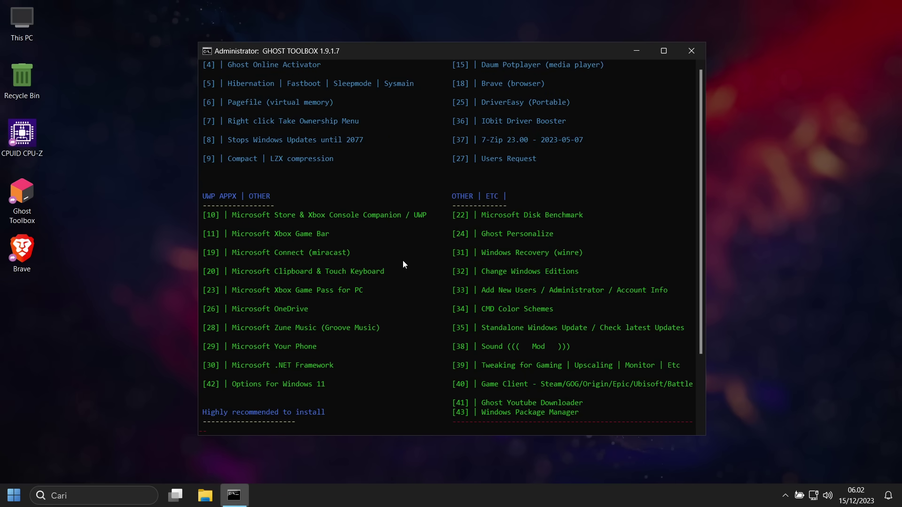